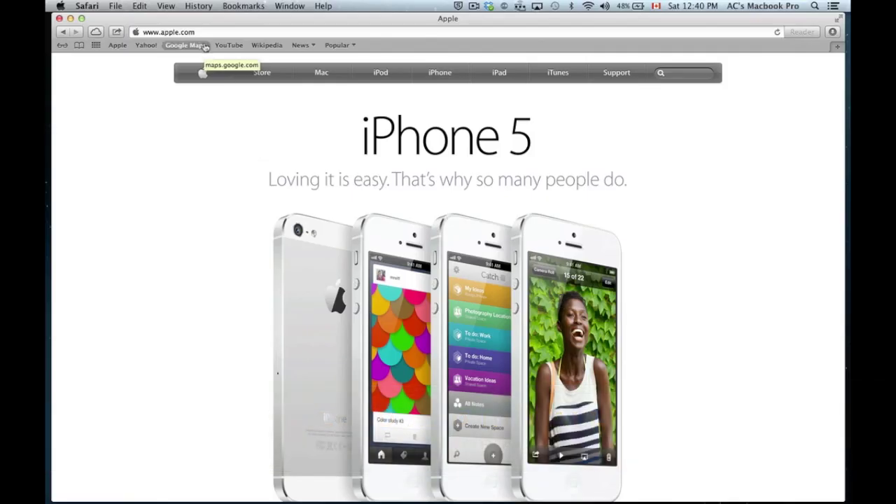
pyautogui.click(87, 6)
pyautogui.click(186, 228)
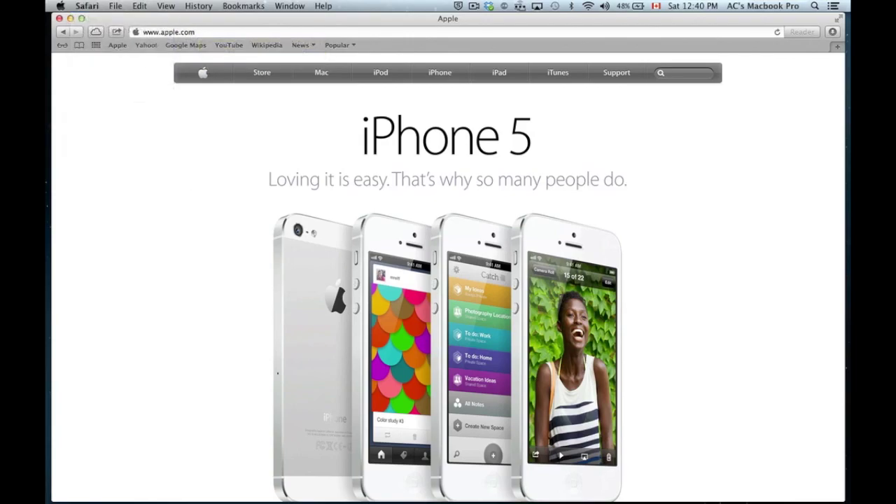
pyautogui.moveTo(413, 483)
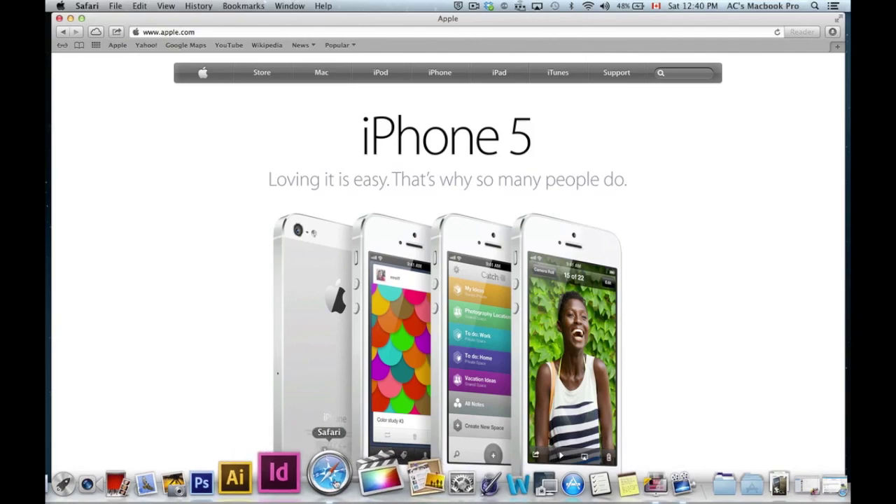
pyautogui.click(744, 6)
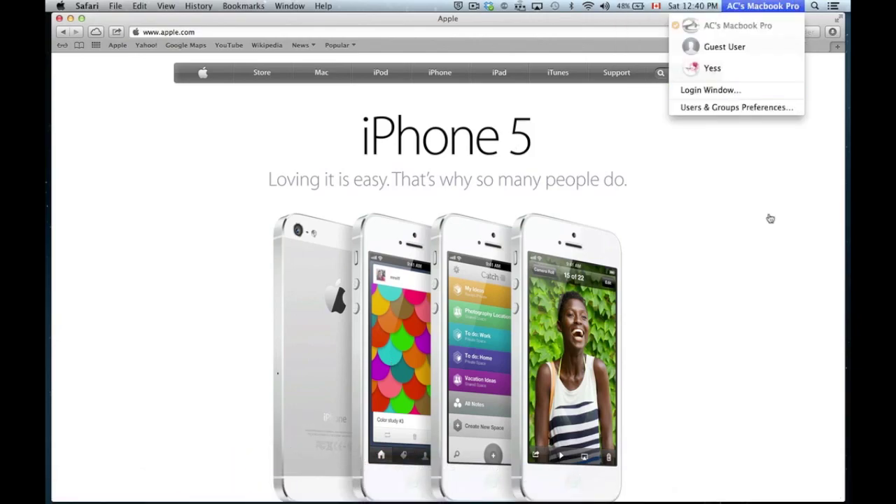
# Look through the pages of installed applications in Launchpad, then close it.
pyautogui.press('F4')
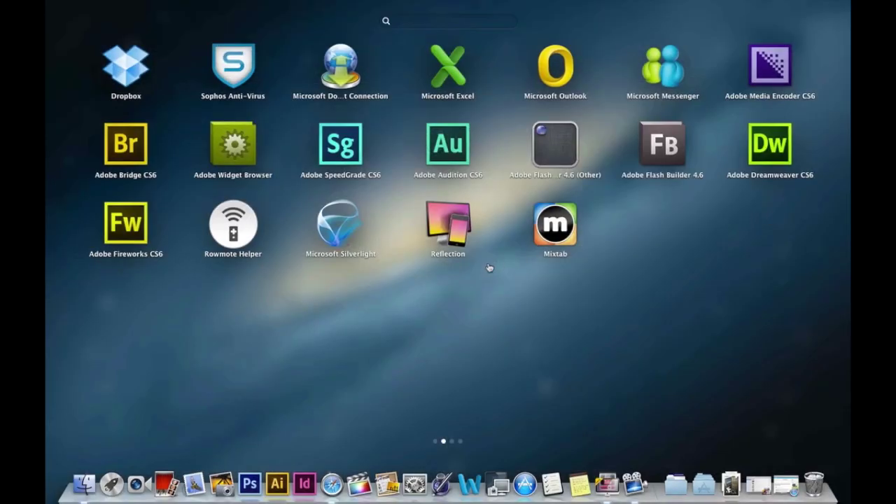
pyautogui.hscroll(-3, 499, 265)
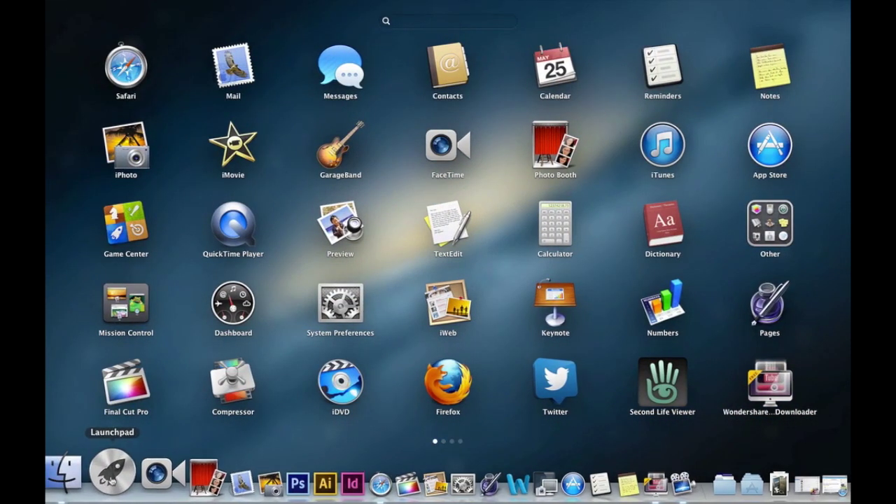
pyautogui.click(111, 479)
pyautogui.click(110, 479)
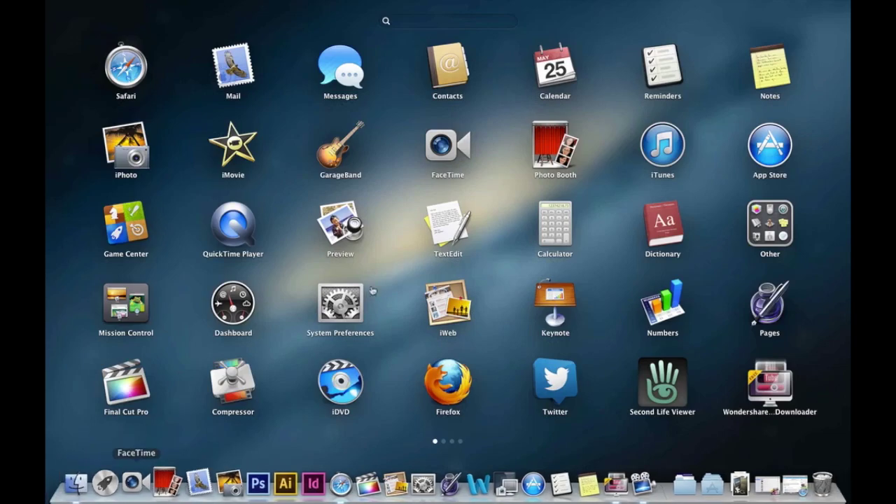
pyautogui.hscroll(3, 372, 290)
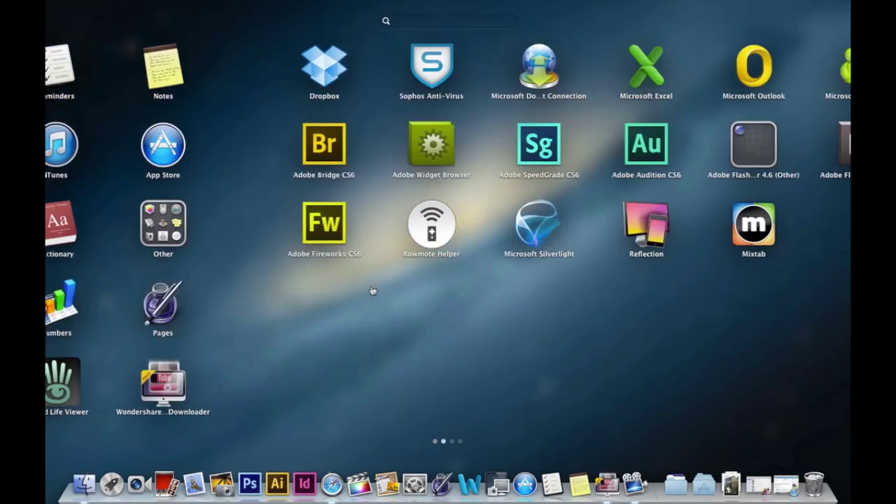
pyautogui.hscroll(-3, 372, 289)
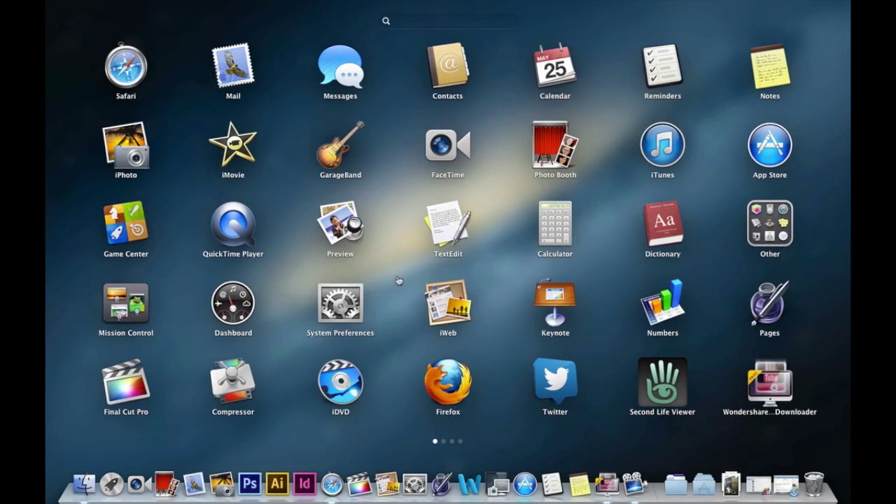
pyautogui.click(495, 253)
# Search Spotlight for "sa" and open Safari from the results.
pyautogui.click(816, 5)
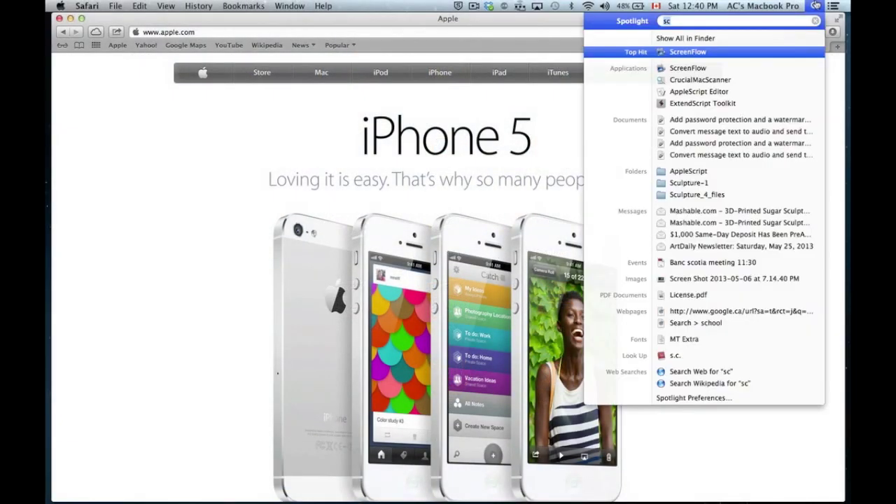
pyautogui.write('sa')
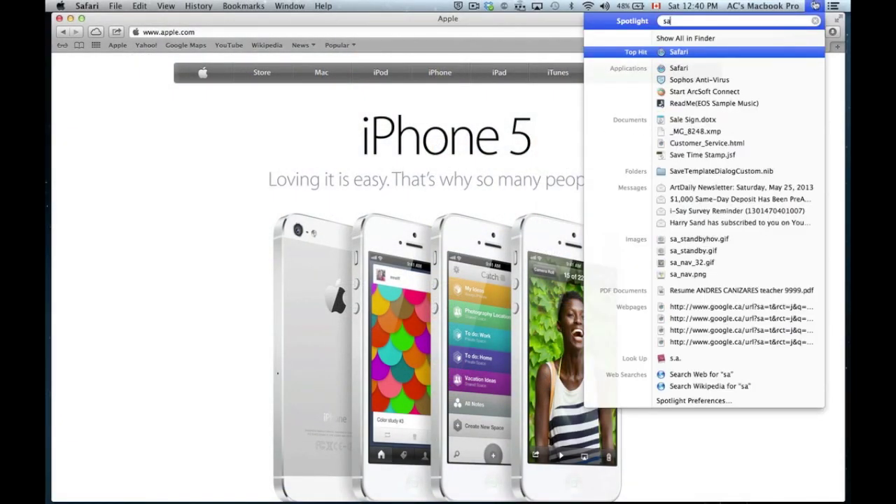
pyautogui.click(678, 70)
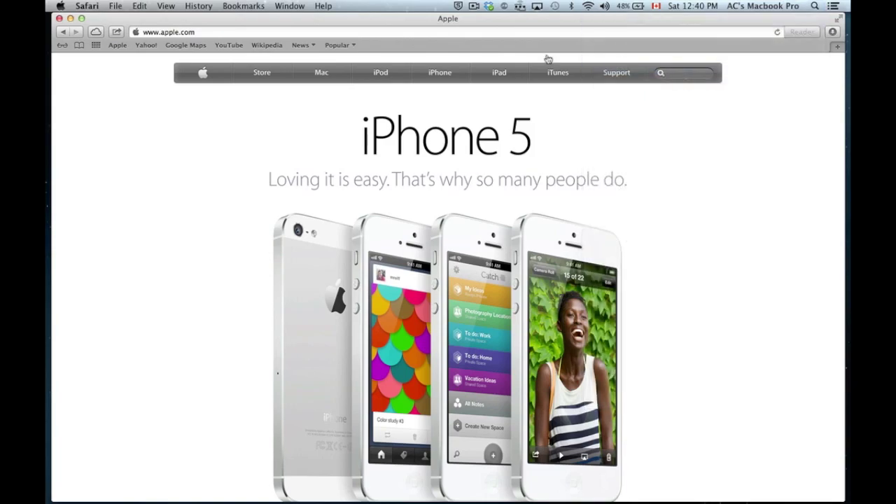
pyautogui.click(199, 34)
pyautogui.write('www.fi')
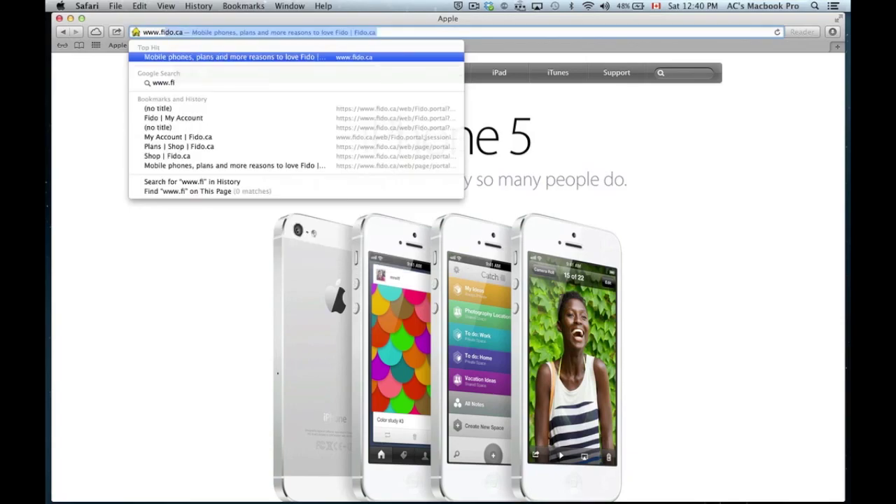
pyautogui.write('refox.com')
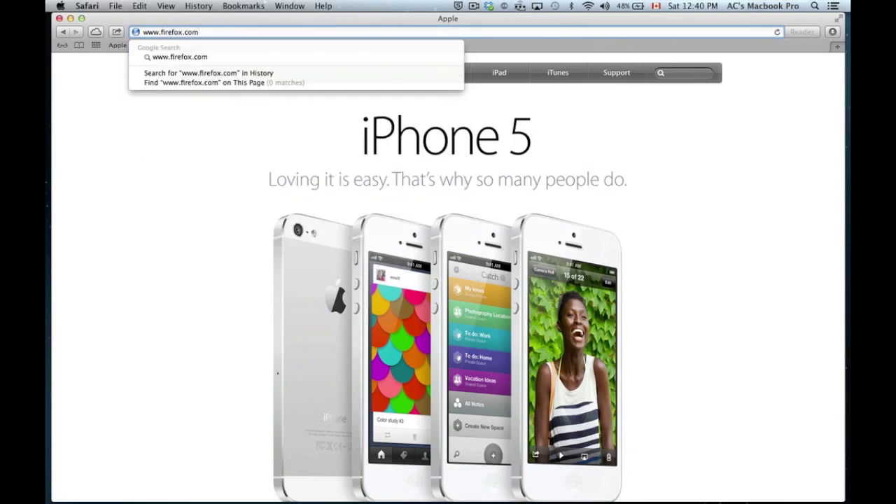
pyautogui.press('Return')
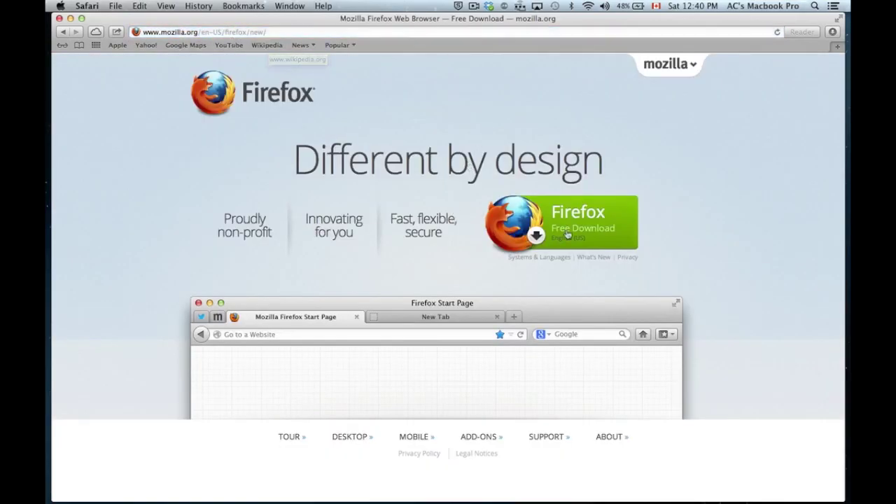
# Start the free Firefox download and check its progress in the downloads list.
pyautogui.click(559, 224)
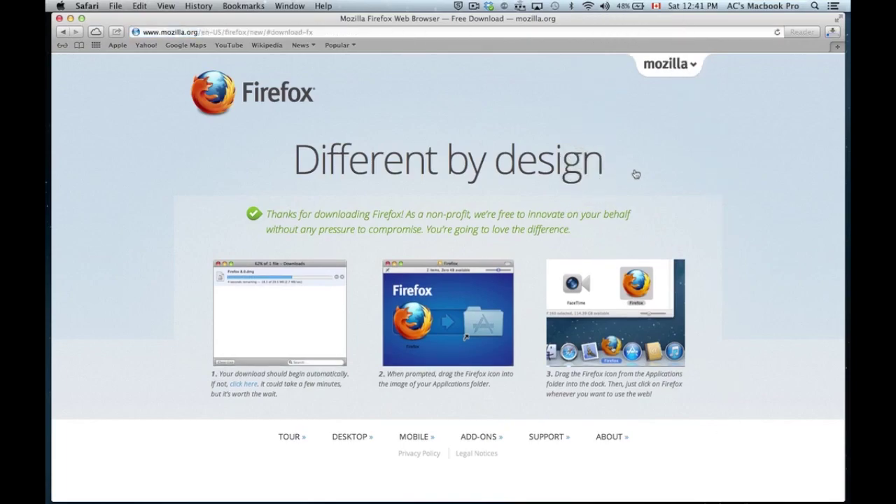
pyautogui.click(832, 33)
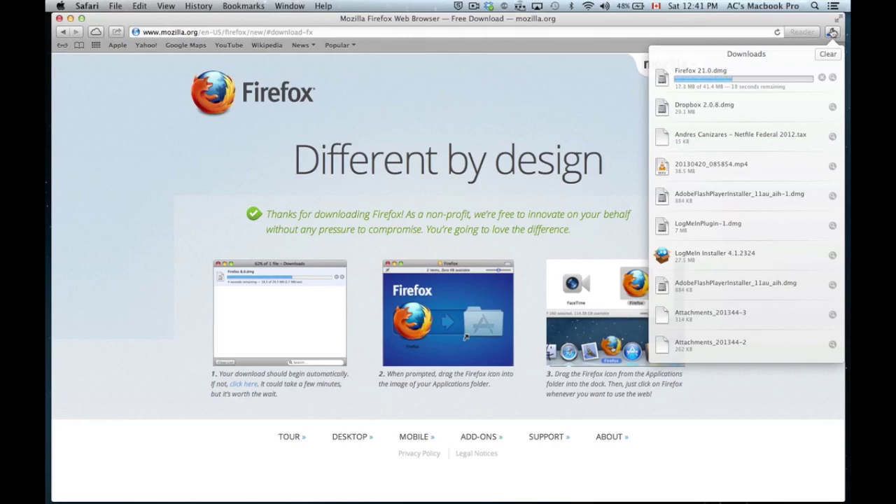
pyautogui.click(146, 137)
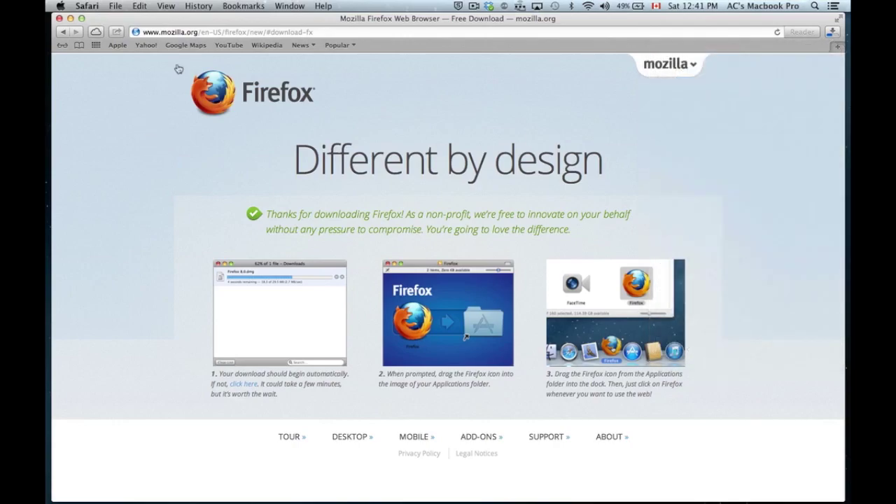
# Go to the CNET Mac downloads page at download.cnet.com/mac/.
pyautogui.click(137, 33)
pyautogui.write('down')
pyautogui.press('Return')
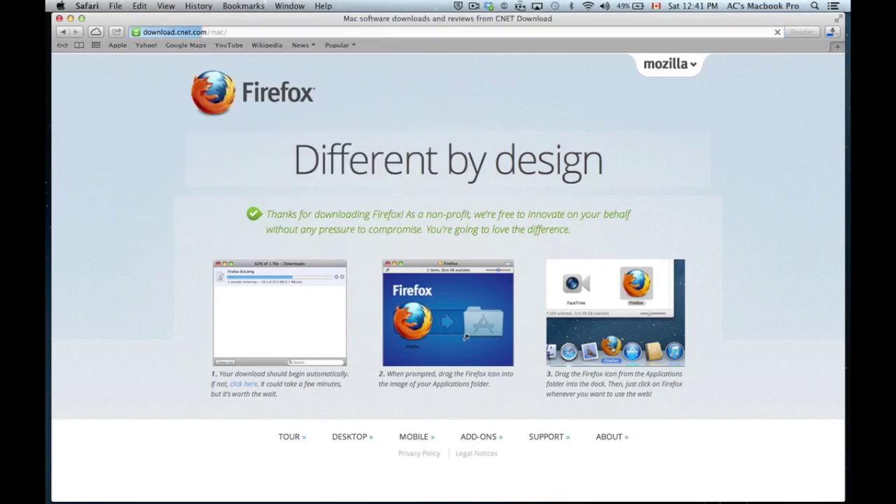
# Search Download.com for "firefox", limiting the search to Mac Software.
pyautogui.click(629, 63)
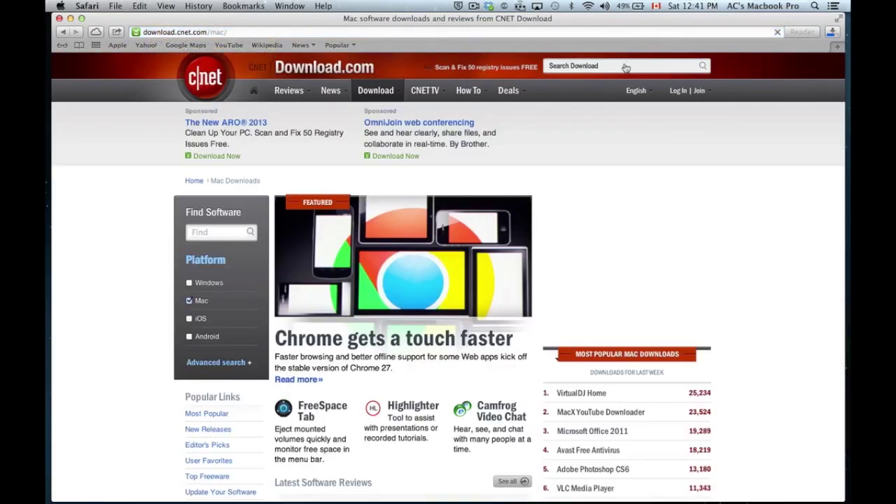
pyautogui.write('fir')
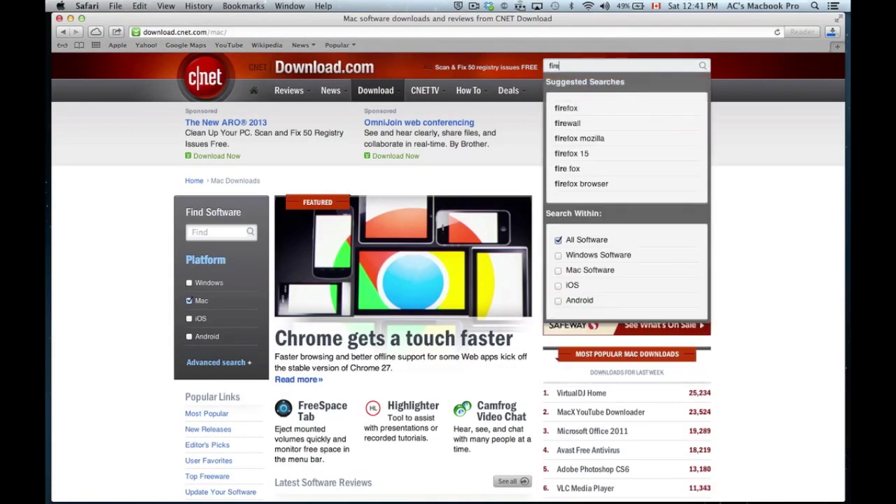
pyautogui.write('e fox')
pyautogui.click(558, 240)
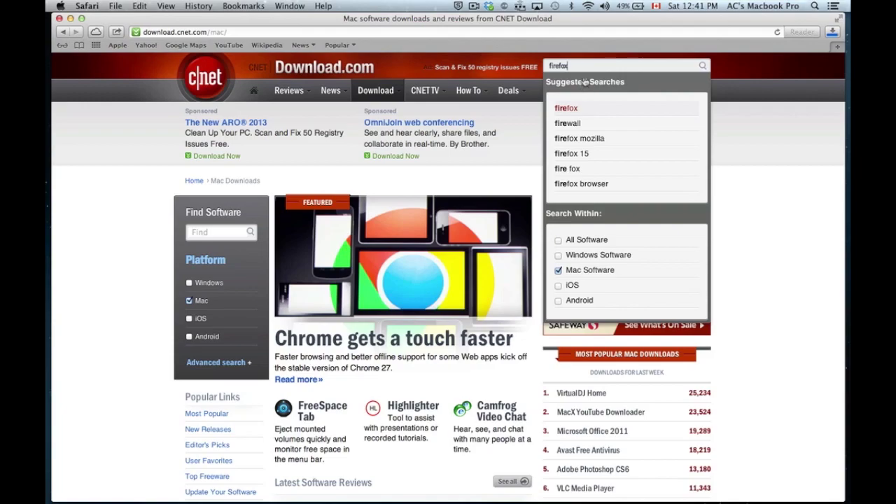
pyautogui.press('Return')
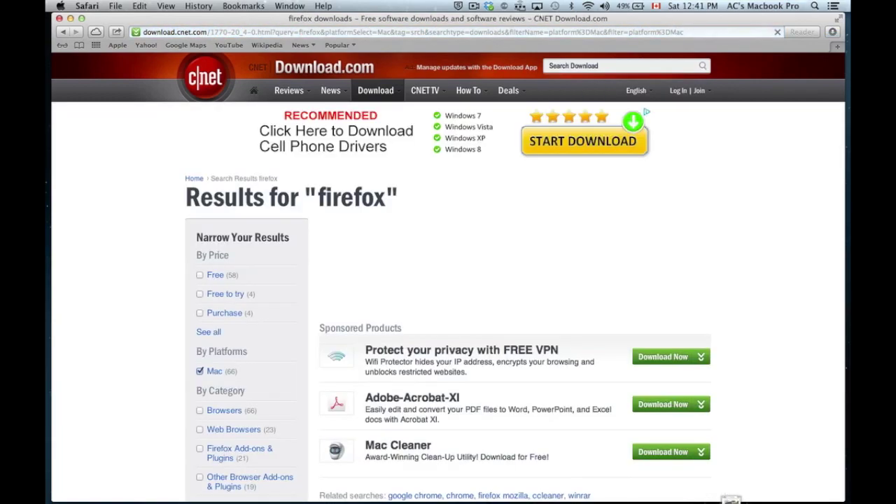
# Start downloading Mozilla Firefox version 21.0 from the search results, and stop that download in the downloads list.
pyautogui.scroll(-10, 643, 314)
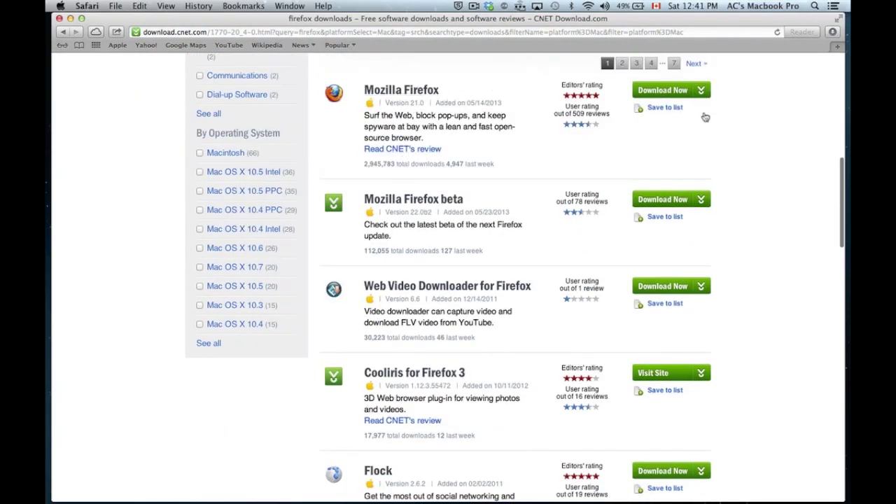
pyautogui.click(672, 94)
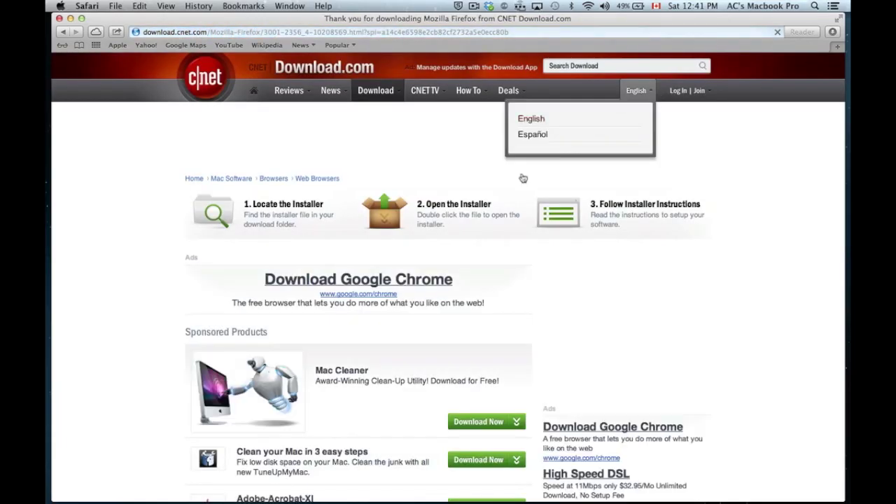
pyautogui.scroll(-6, 471, 270)
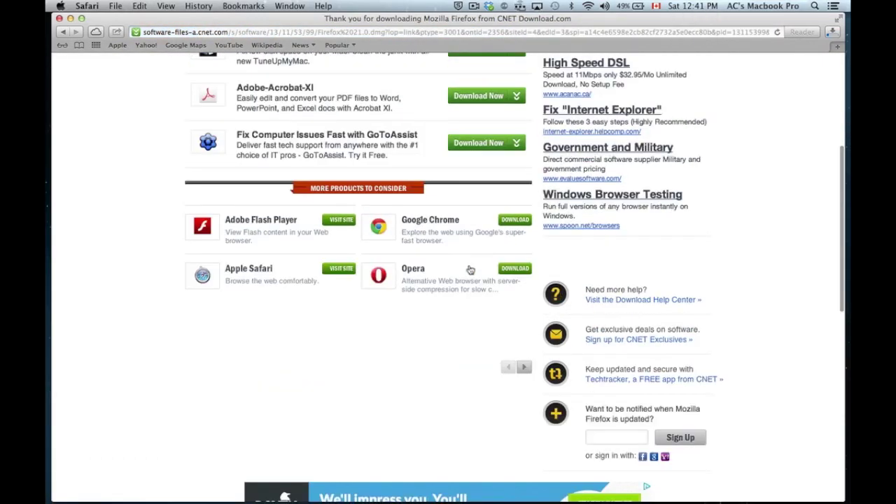
pyautogui.scroll(4, 470, 270)
pyautogui.scroll(3, 470, 269)
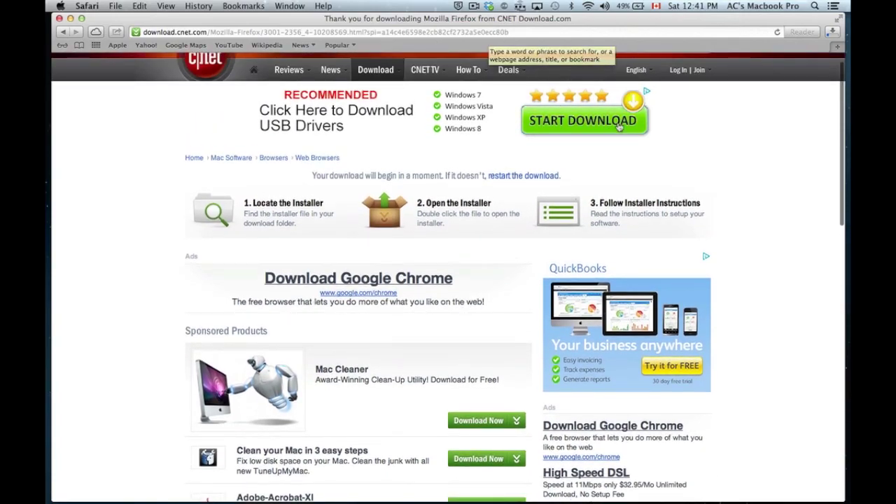
pyautogui.click(830, 33)
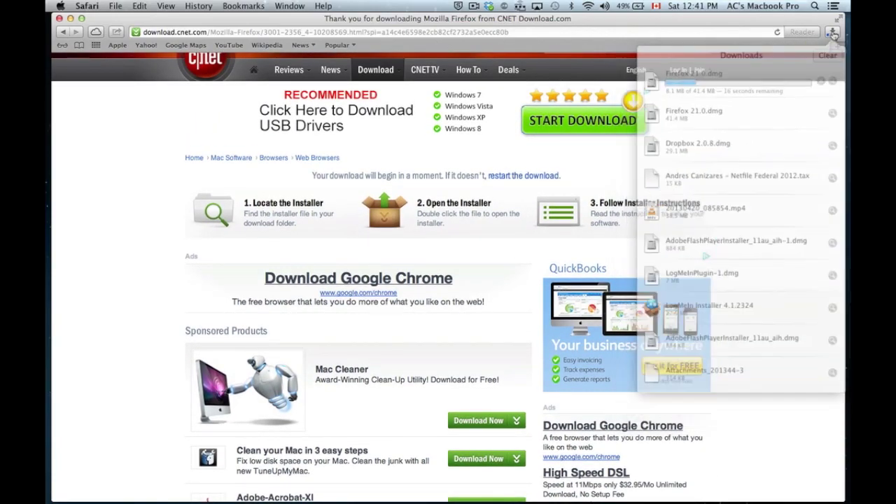
pyautogui.click(821, 78)
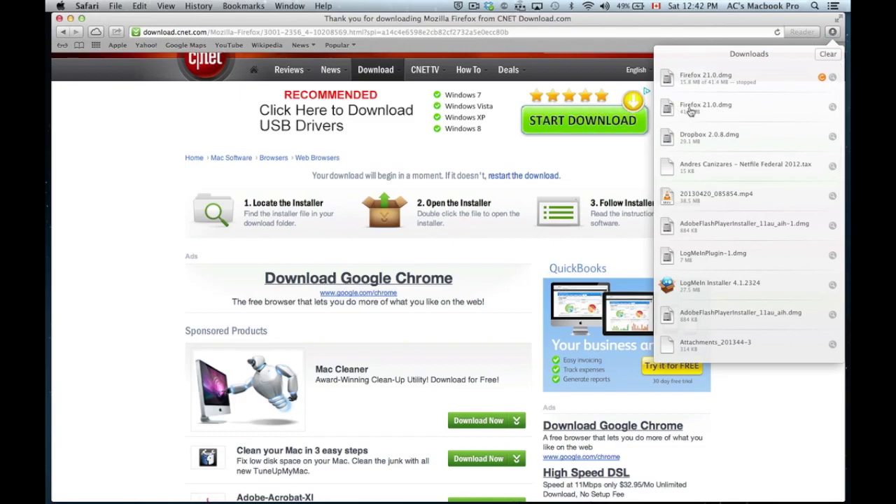
# Open the completed Firefox 21.0.dmg download, copy Firefox into the Applications folder and close the installer window.
pyautogui.doubleClick(690, 111)
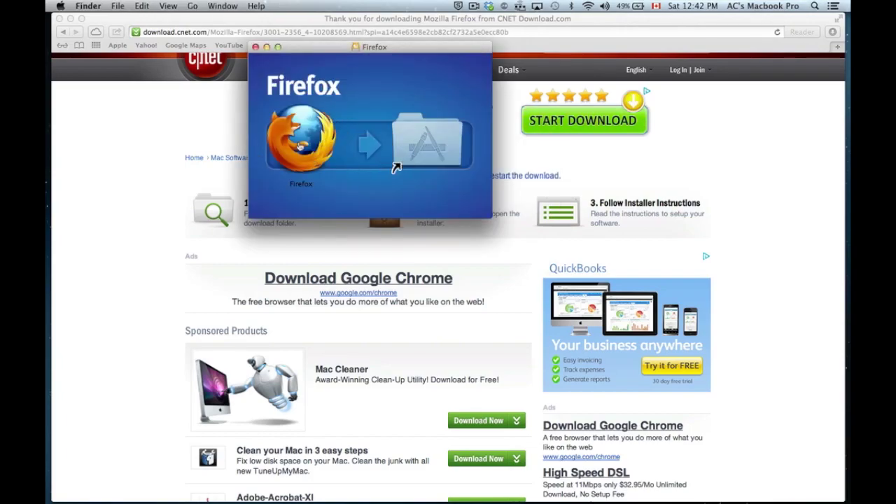
pyautogui.moveTo(300, 145); pyautogui.dragTo(305, 138)
pyautogui.moveTo(394, 165); pyautogui.dragTo(93, 56)
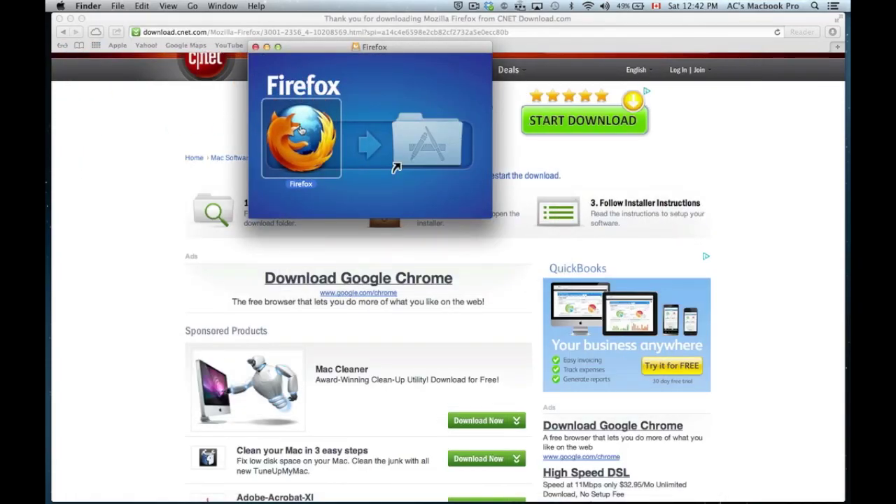
pyautogui.moveTo(316, 122); pyautogui.dragTo(394, 166)
pyautogui.click(254, 47)
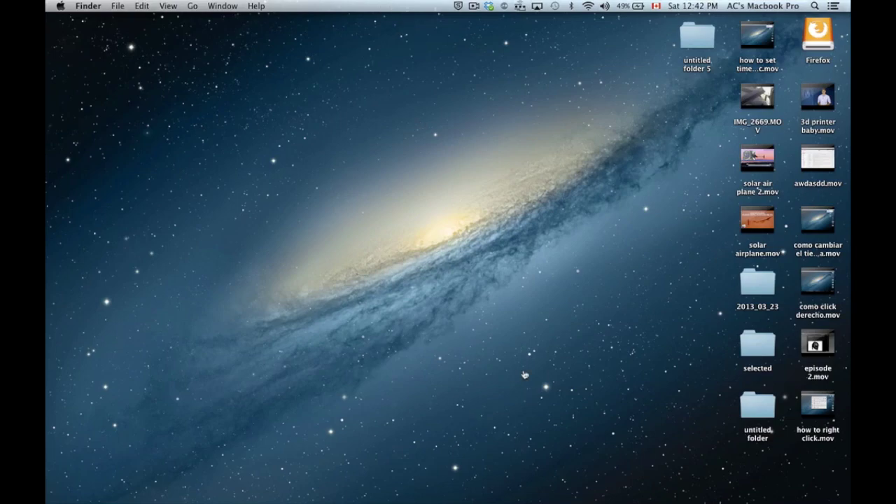
# Show the Applications folder in a Finder window and move the window toward the middle of the desktop.
pyautogui.moveTo(546, 498)
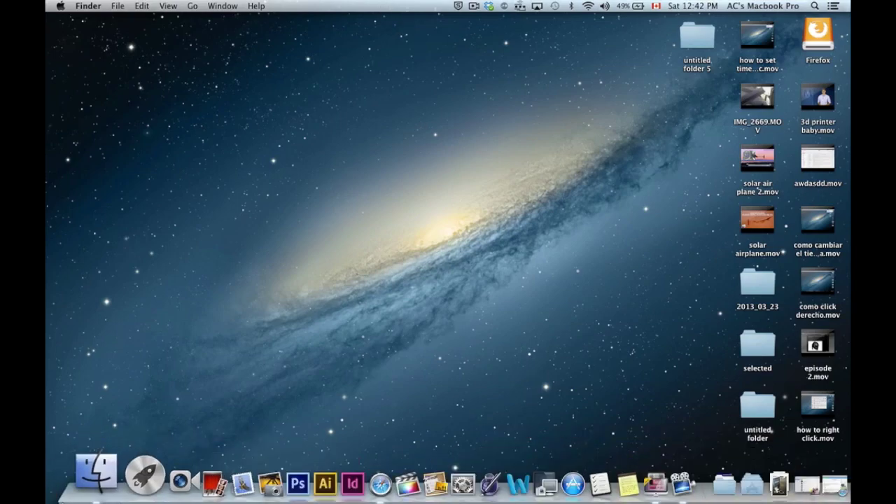
pyautogui.click(84, 473)
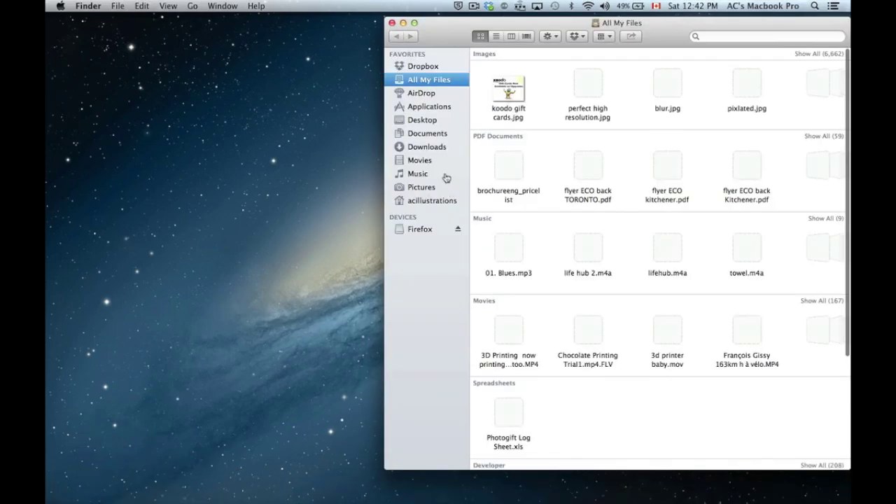
pyautogui.click(426, 109)
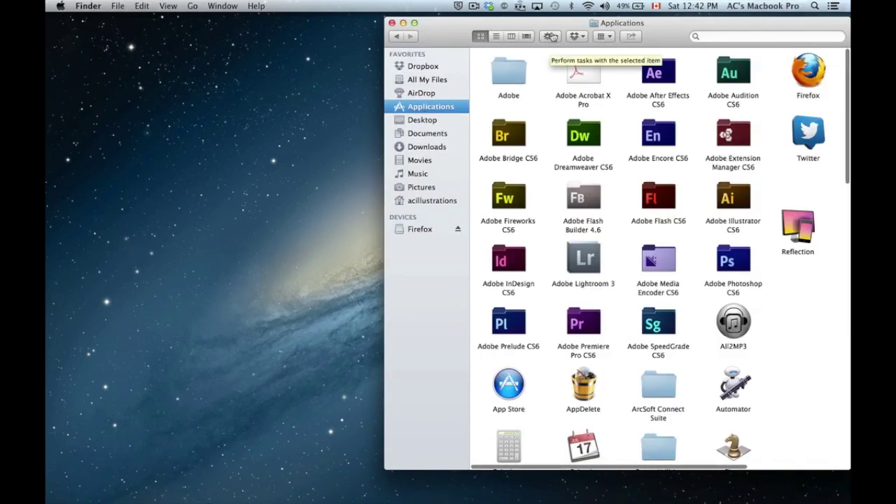
pyautogui.moveTo(456, 32); pyautogui.dragTo(247, 23)
# Search Spotlight for "applica", preview the Applications folder among the results and dismiss the search.
pyautogui.click(812, 5)
pyautogui.write('appli')
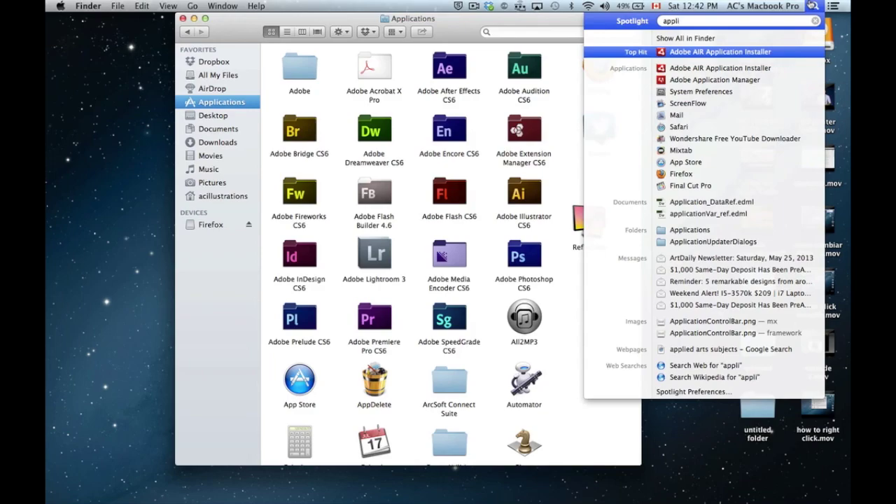
pyautogui.write('ca')
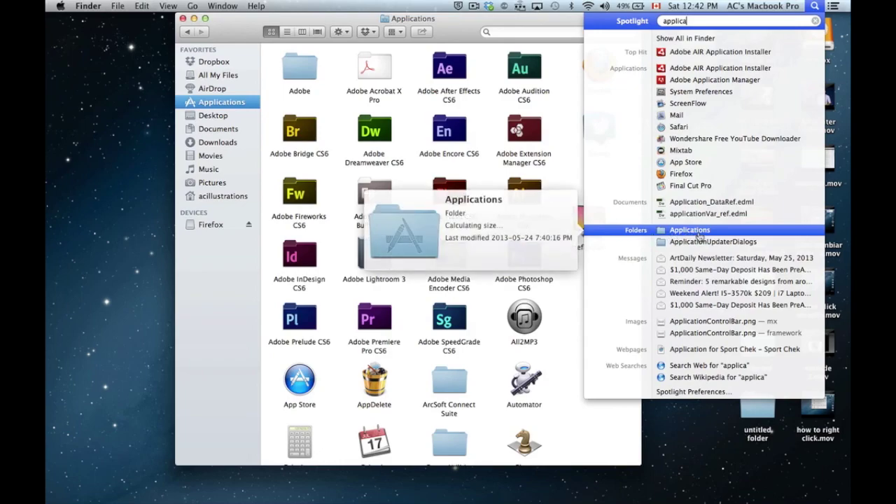
pyautogui.click(410, 182)
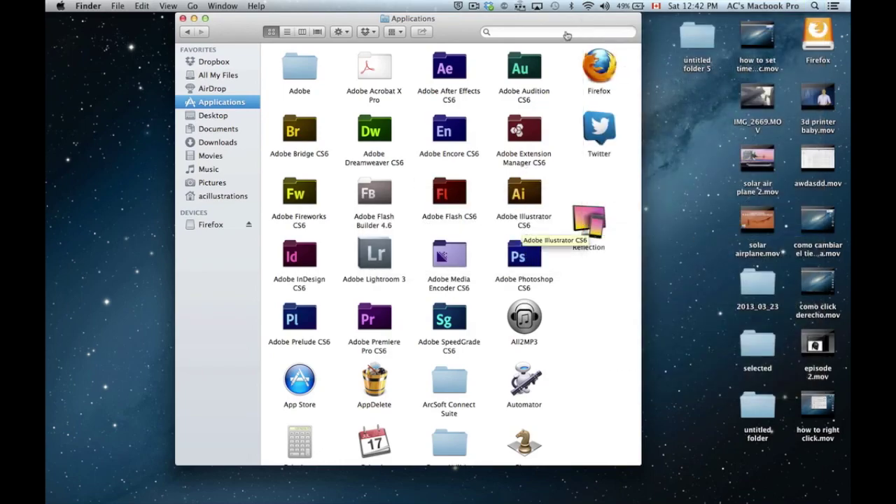
# Launch Firefox from the Applications folder, move its window to the upper-left corner of the desktop and enlarge it to fill the screen.
pyautogui.click(602, 64)
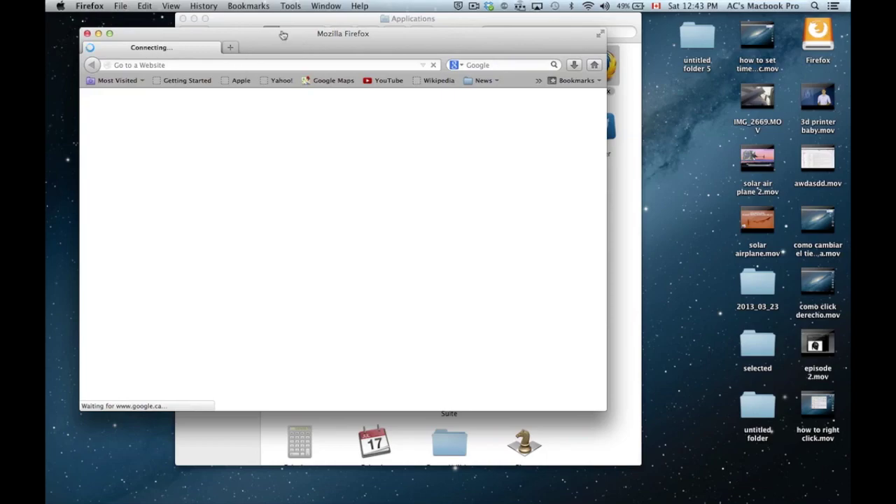
pyautogui.moveTo(426, 41); pyautogui.dragTo(392, 26)
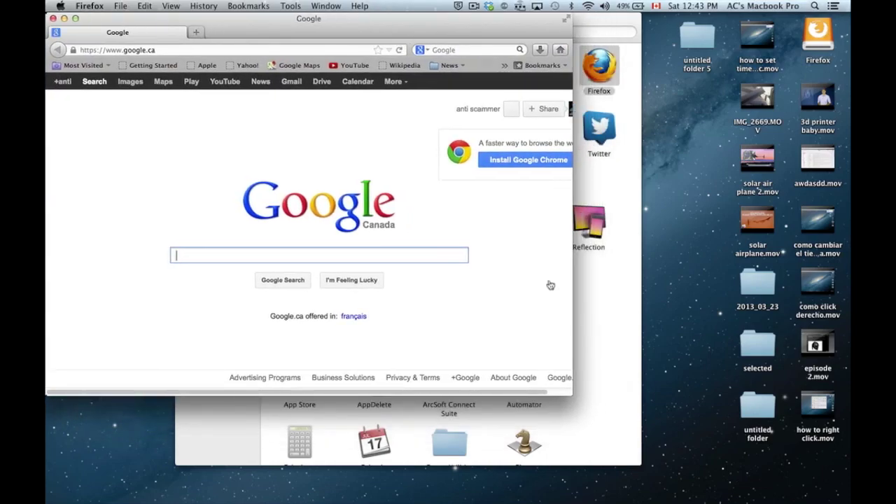
pyautogui.press('super+alt+f')
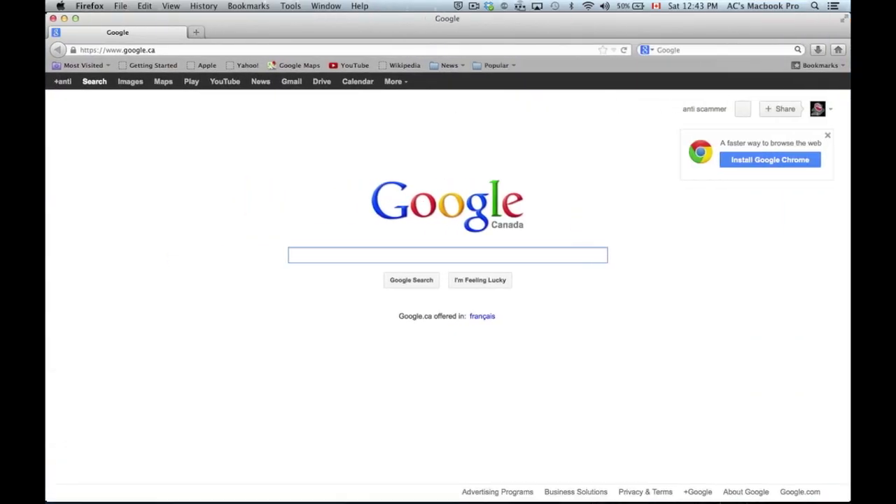
# Try a random-letter query in the search box on the Google home page and clear it.
pyautogui.click(672, 52)
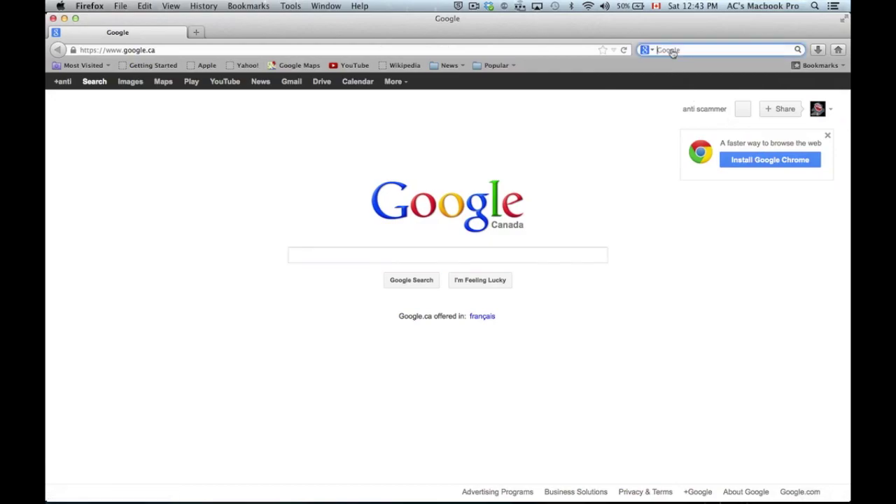
pyautogui.click(428, 263)
pyautogui.write('asldhasldasd')
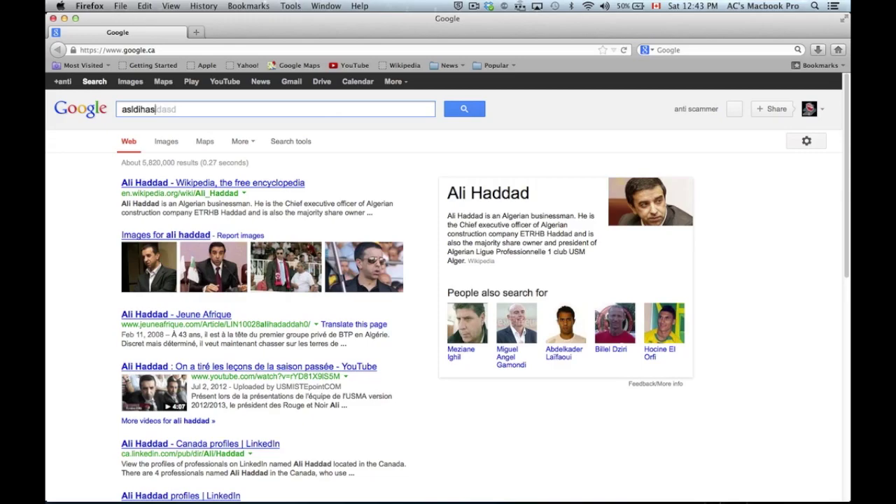
pyautogui.press('BackSpace')
pyautogui.press('BackSpace')
pyautogui.press('BackSpace')
pyautogui.press('BackSpace')
pyautogui.press('BackSpace')
pyautogui.press('BackSpace')
pyautogui.press('BackSpace')
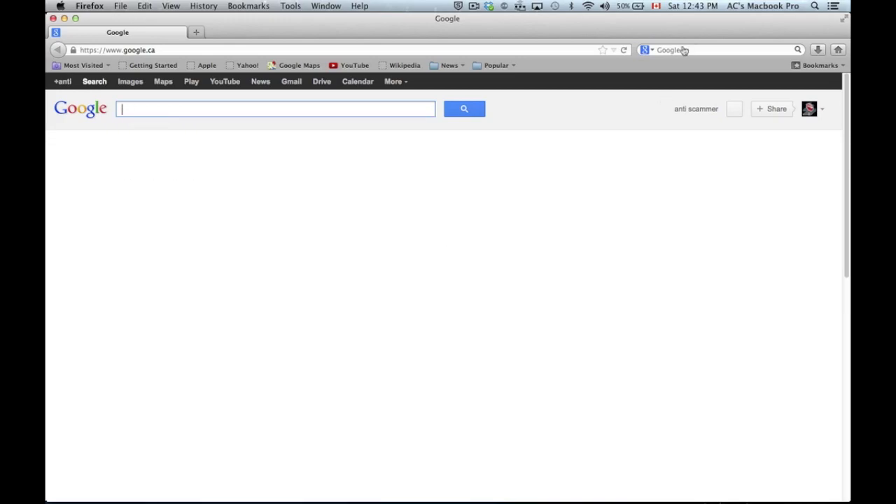
# Search Google for "asldkhaskdja" from the browser's own search bar.
pyautogui.click(684, 50)
pyautogui.write('asldkhaskdja')
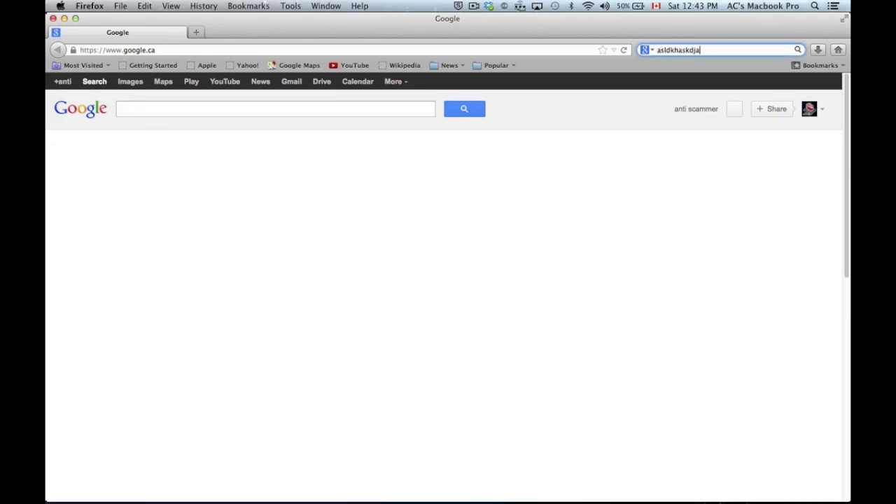
pyautogui.press('Return')
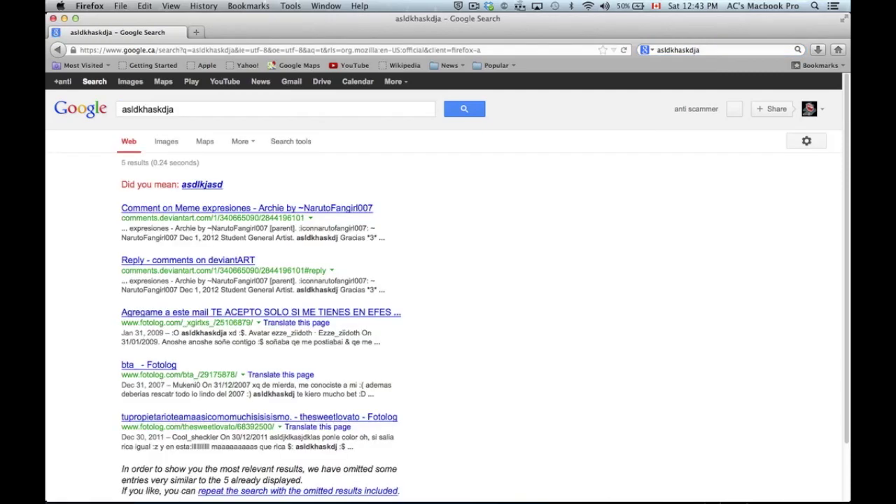
pyautogui.moveTo(111, 16)
pyautogui.mouseDown()
pyautogui.moveTo(124, 37)
pyautogui.moveTo(117, 17)
pyautogui.mouseUp()
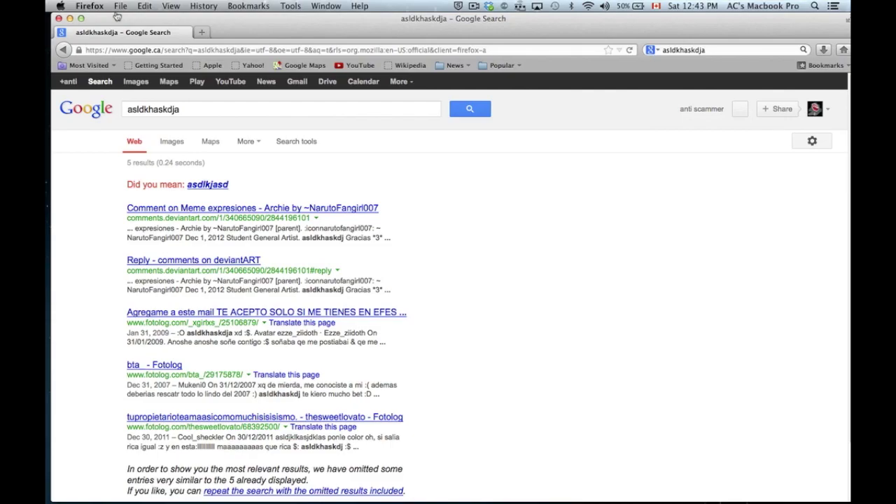
pyautogui.moveTo(246, 23); pyautogui.dragTo(248, 52)
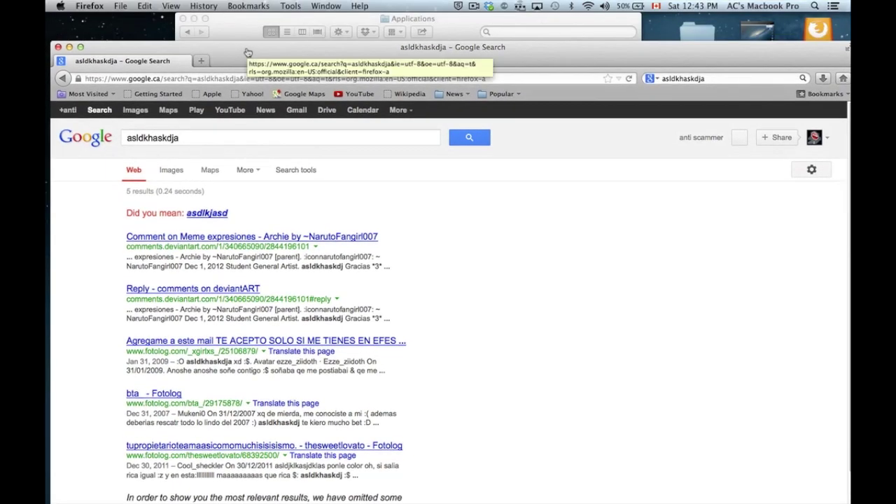
pyautogui.moveTo(247, 53); pyautogui.dragTo(247, 20)
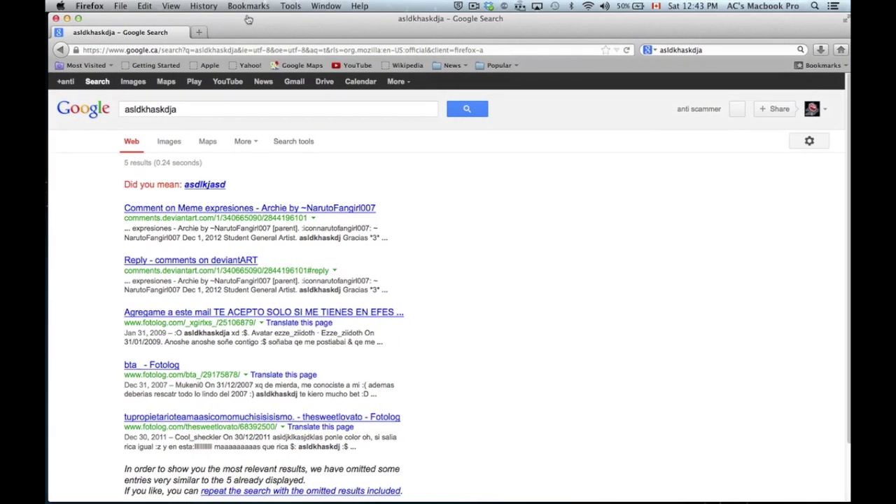
# Replace the query in the Google results page's search box with "django unch".
pyautogui.moveTo(165, 111); pyautogui.dragTo(91, 110)
pyautogui.press('BackSpace')
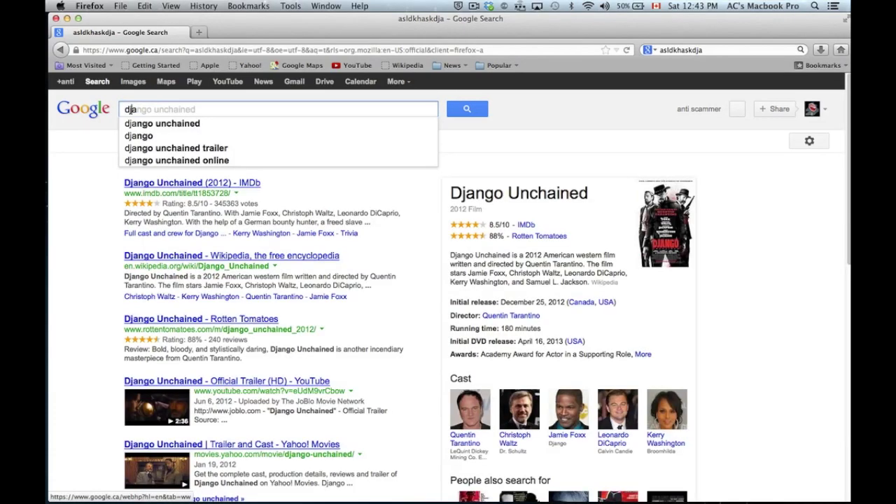
pyautogui.press('Right')
pyautogui.press('BackSpace')
pyautogui.press('BackSpace')
pyautogui.press('BackSpace')
pyautogui.press('BackSpace')
pyautogui.press('BackSpace')
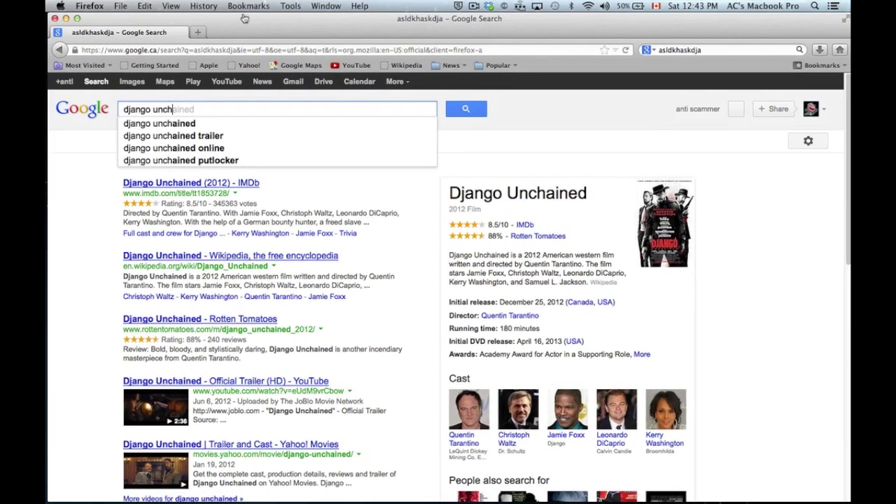
# Quit Firefox completely and close the Applications folder window.
pyautogui.click(91, 5)
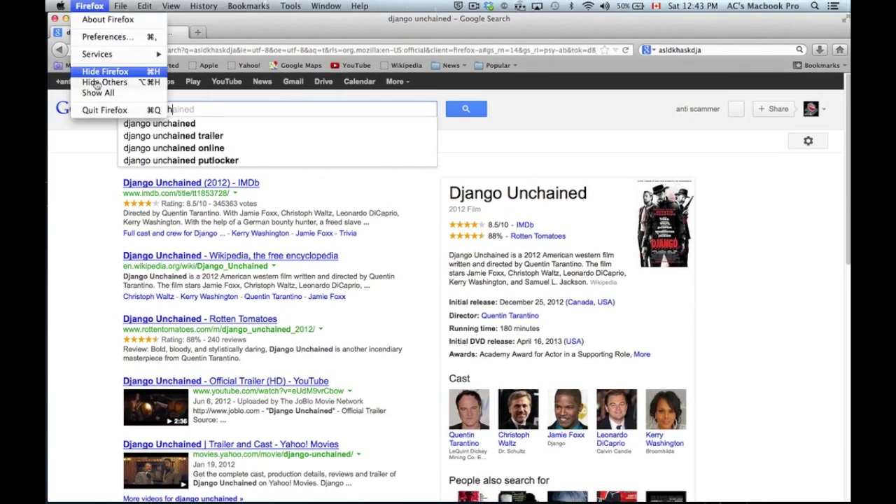
pyautogui.click(84, 196)
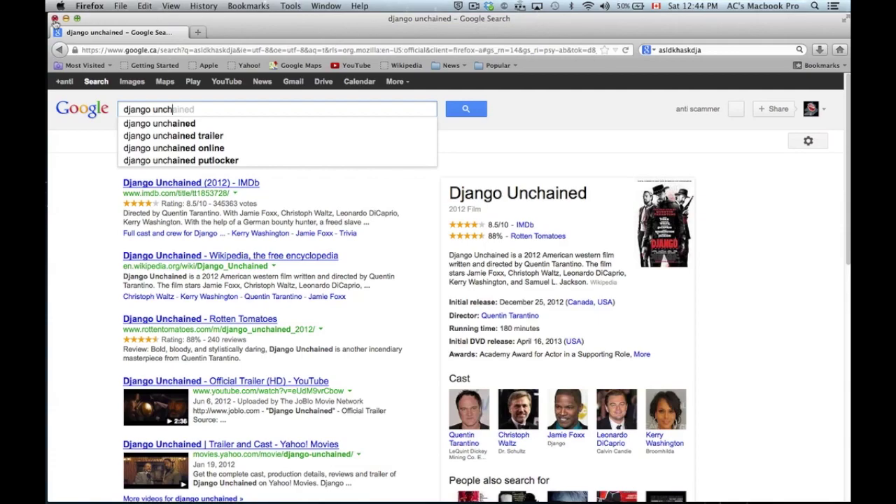
pyautogui.click(90, 5)
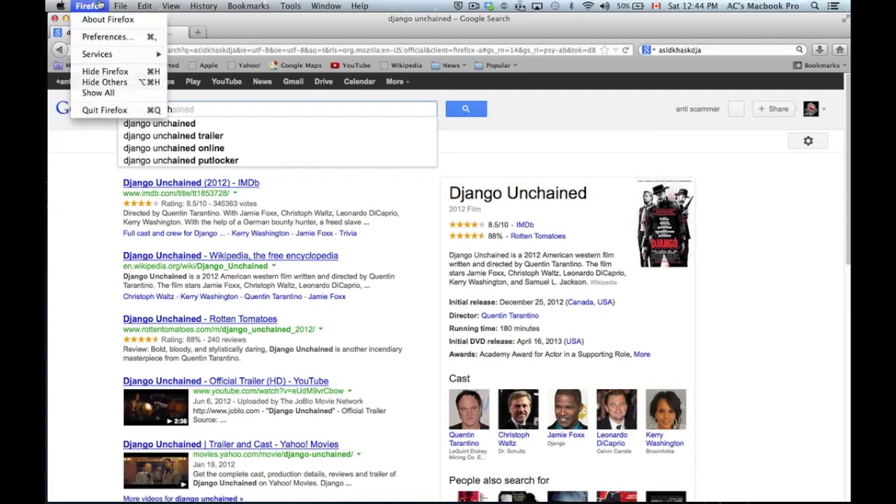
pyautogui.click(94, 231)
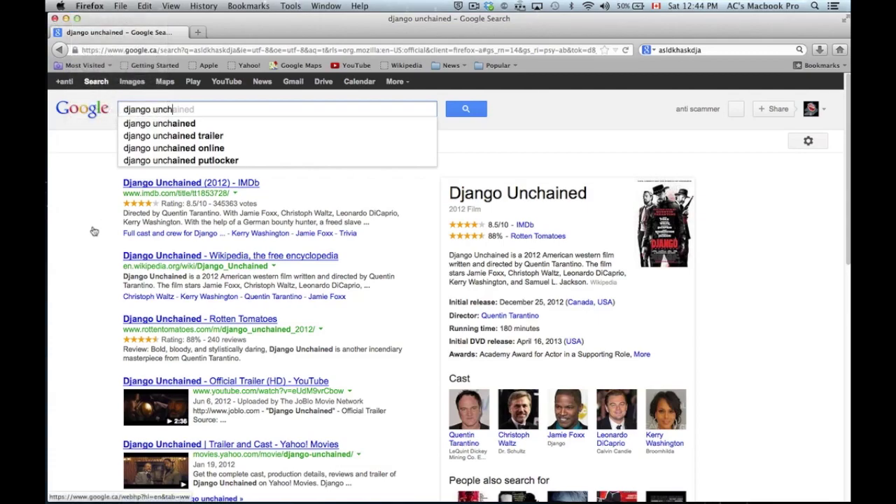
pyautogui.press('super+q')
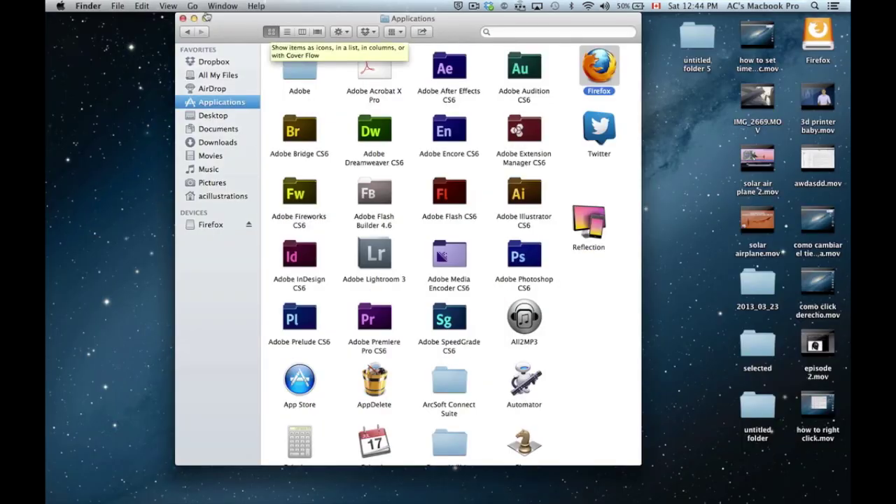
pyautogui.click(183, 19)
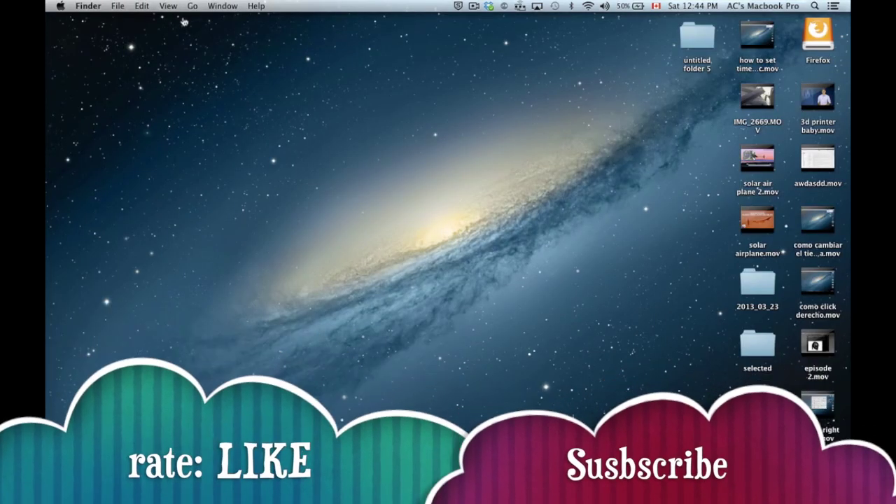